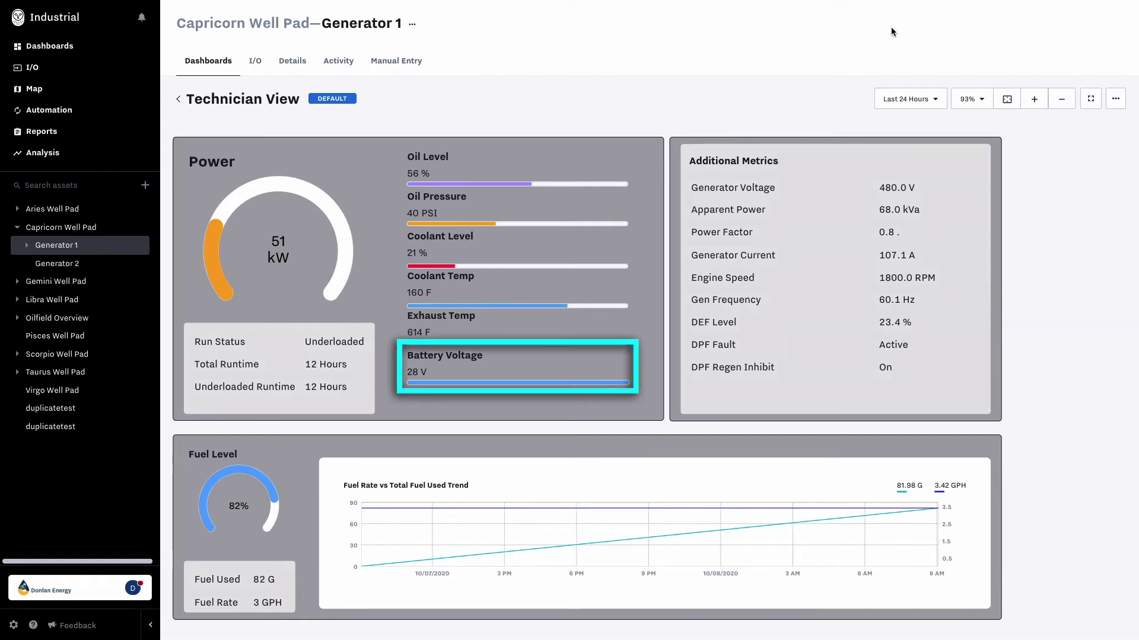
Step: Put the dashboard into edit mode and select the Battery Voltage bar
{"action": "left_click", "coordinate": [1115, 99]}
{"action": "left_click", "coordinate": [1087, 131]}
{"action": "left_click", "coordinate": [496, 278]}
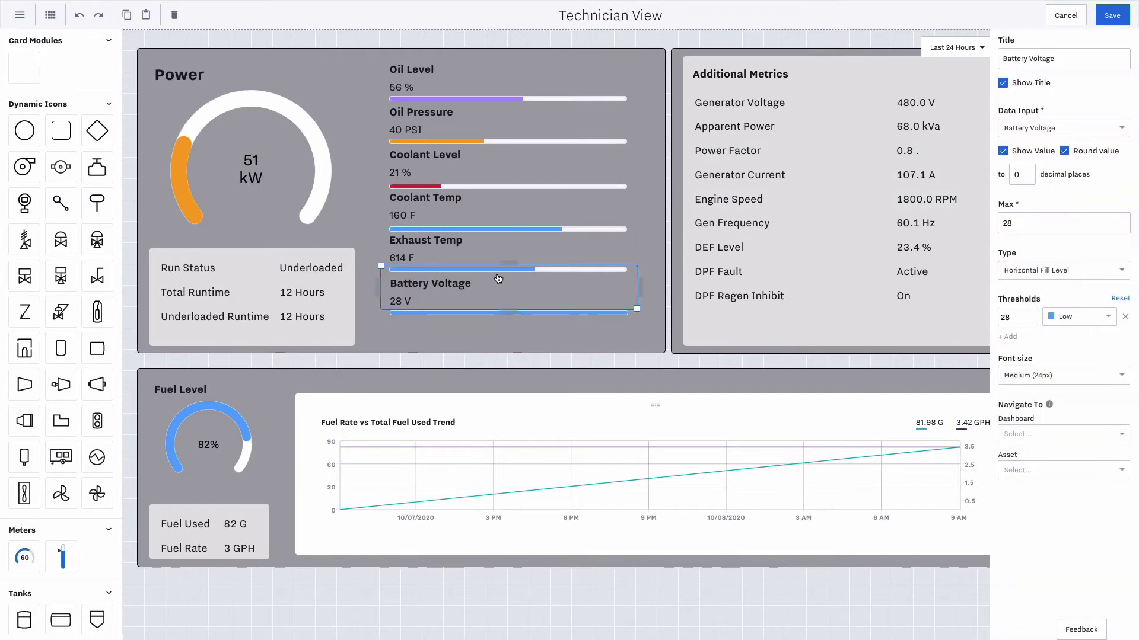
Step: Retitle the bar 'DEF Level' with DEF Level data, max 100, thresholds reset, then save
{"action": "type", "text": "DEF Level"}
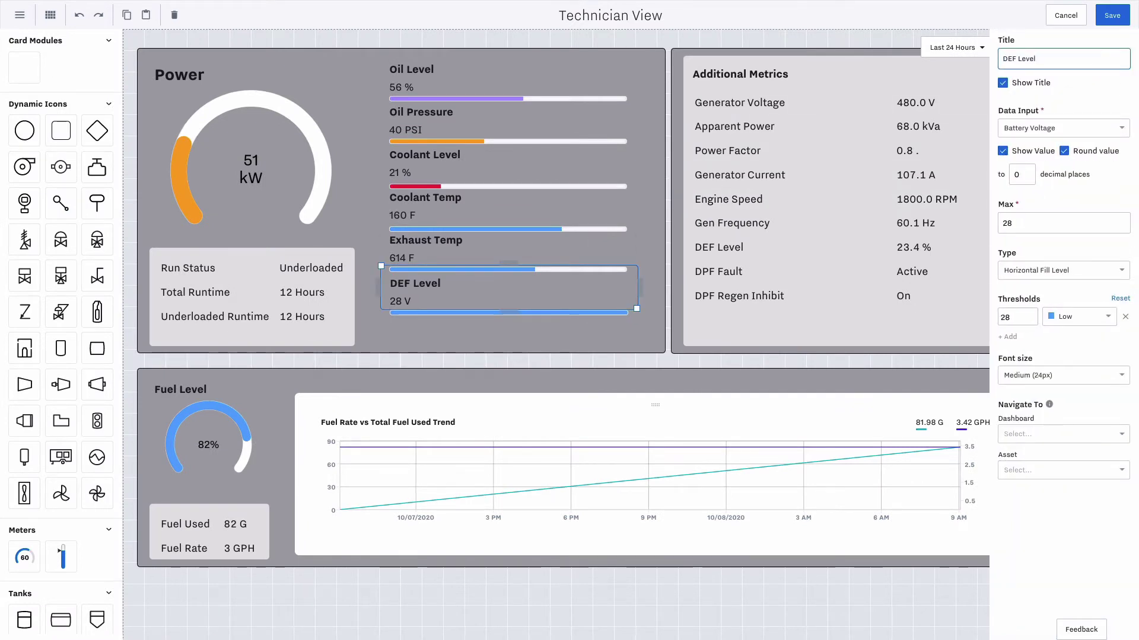
{"action": "left_click", "coordinate": [1076, 128]}
{"action": "type", "text": "DEF"}
{"action": "left_click", "coordinate": [1074, 149]}
{"action": "double_click", "coordinate": [1049, 222]}
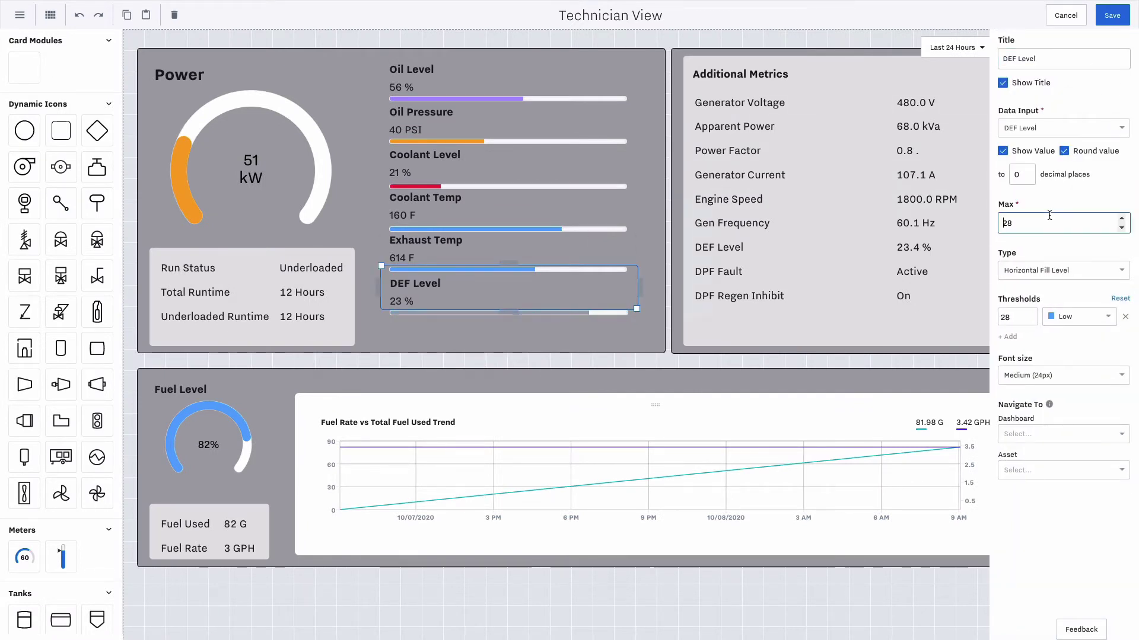
{"action": "type", "text": "100"}
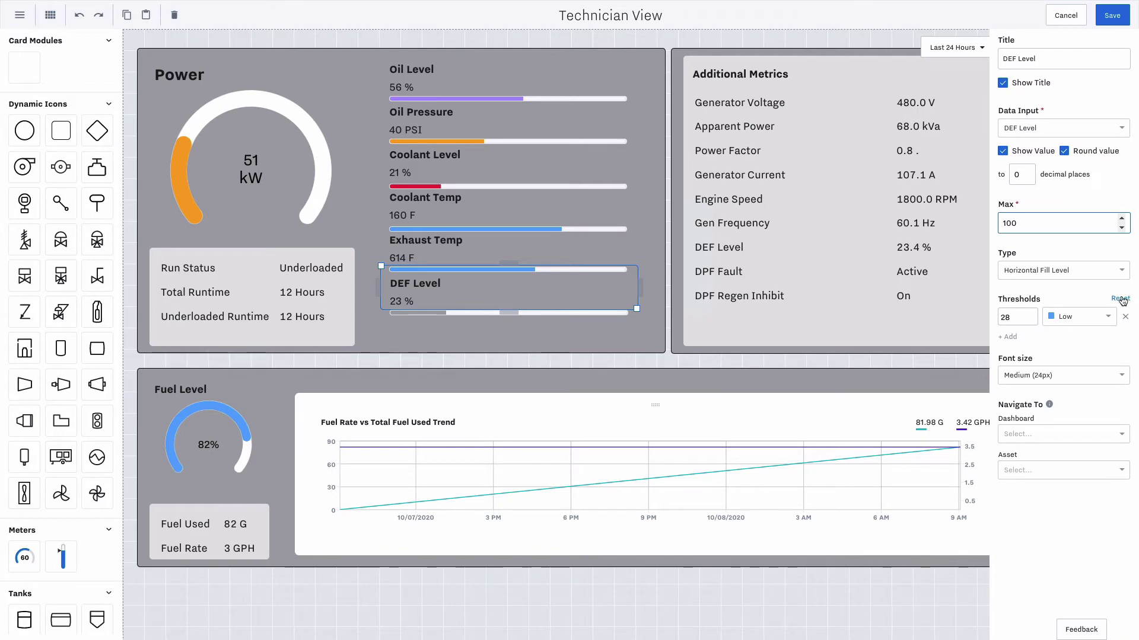
{"action": "left_click", "coordinate": [1120, 300]}
{"action": "left_click", "coordinate": [1112, 18]}
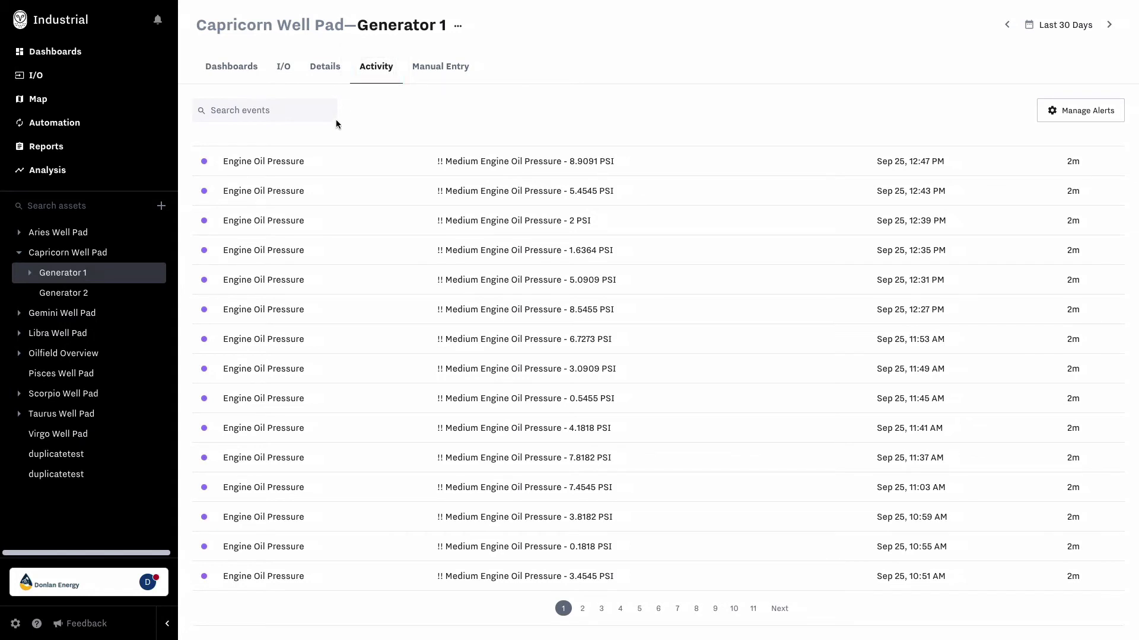
Step: Open the Sep 25 Low Oil Pressure incident from the first Engine Oil Pressure row
{"action": "left_click", "coordinate": [289, 164]}
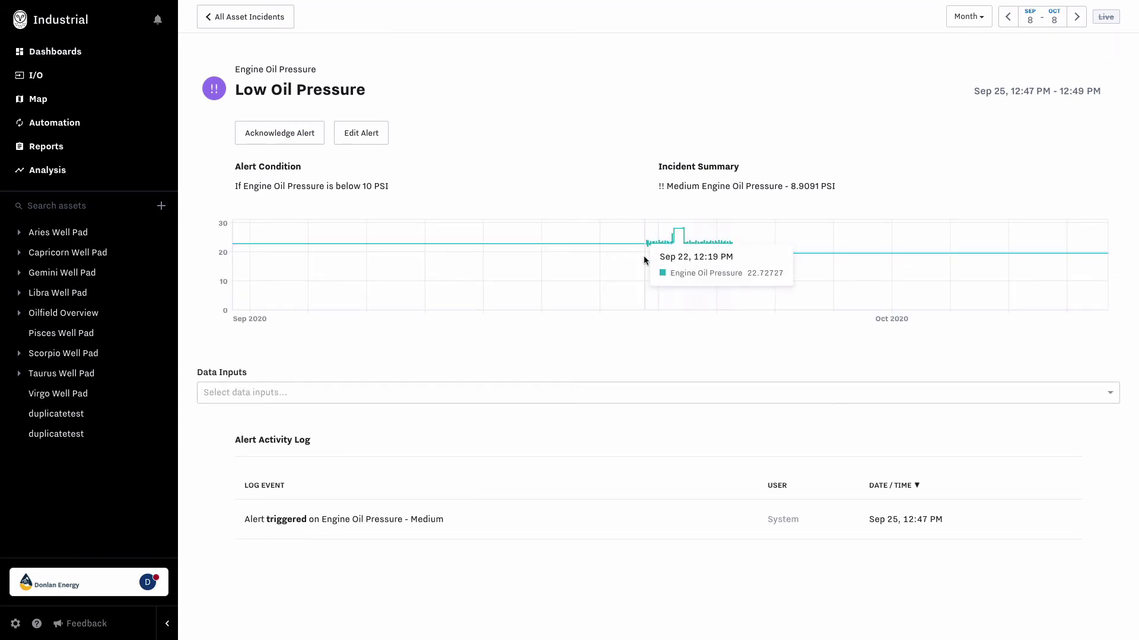
Step: Zoom the oil pressure chart to Sep 22–25 and open Edit Alert for Low Oil Pressure
{"action": "left_click_drag", "start_coordinate": [645, 265], "coordinate": [743, 266]}
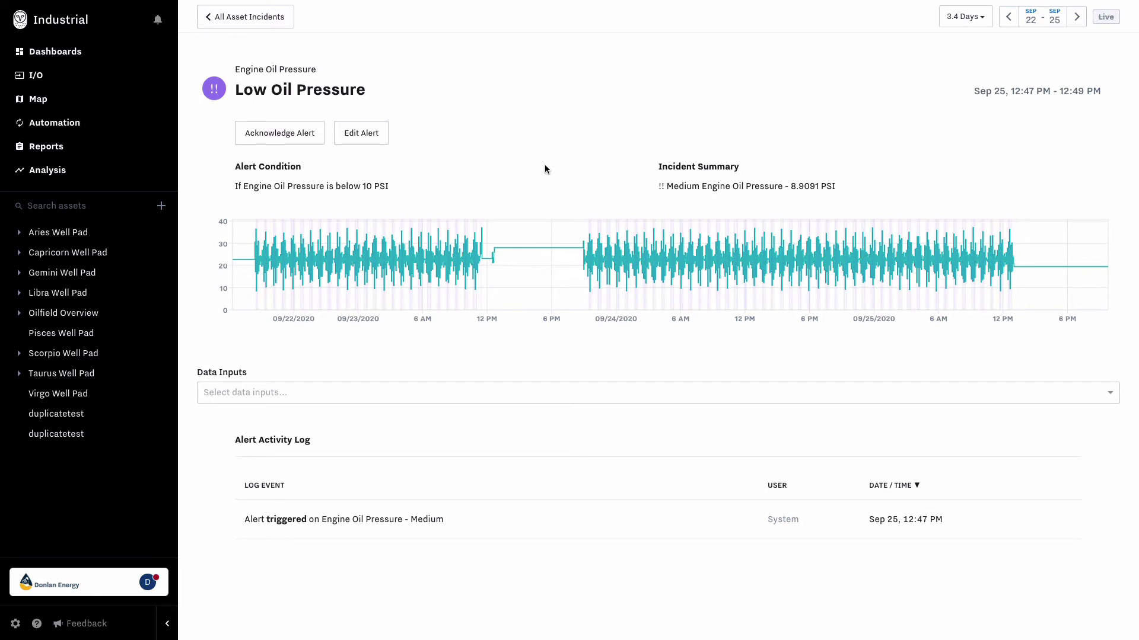
{"action": "left_click", "coordinate": [360, 133]}
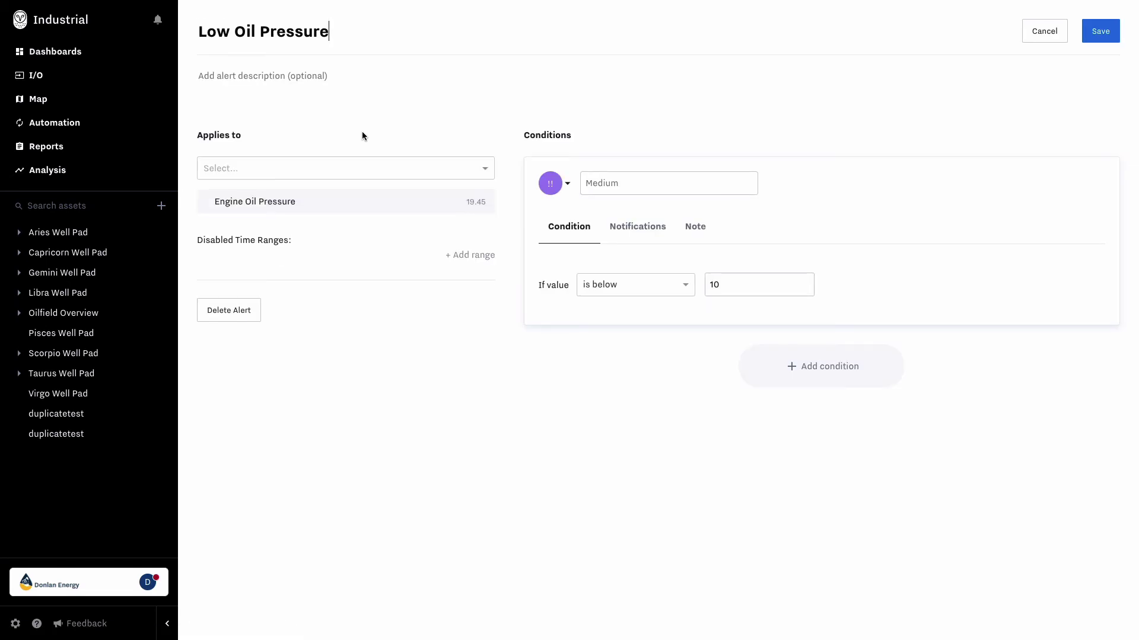
Step: Add Martin as the alert's notification recipient, repeating every 30 minutes
{"action": "left_click", "coordinate": [647, 229]}
{"action": "left_click", "coordinate": [610, 285]}
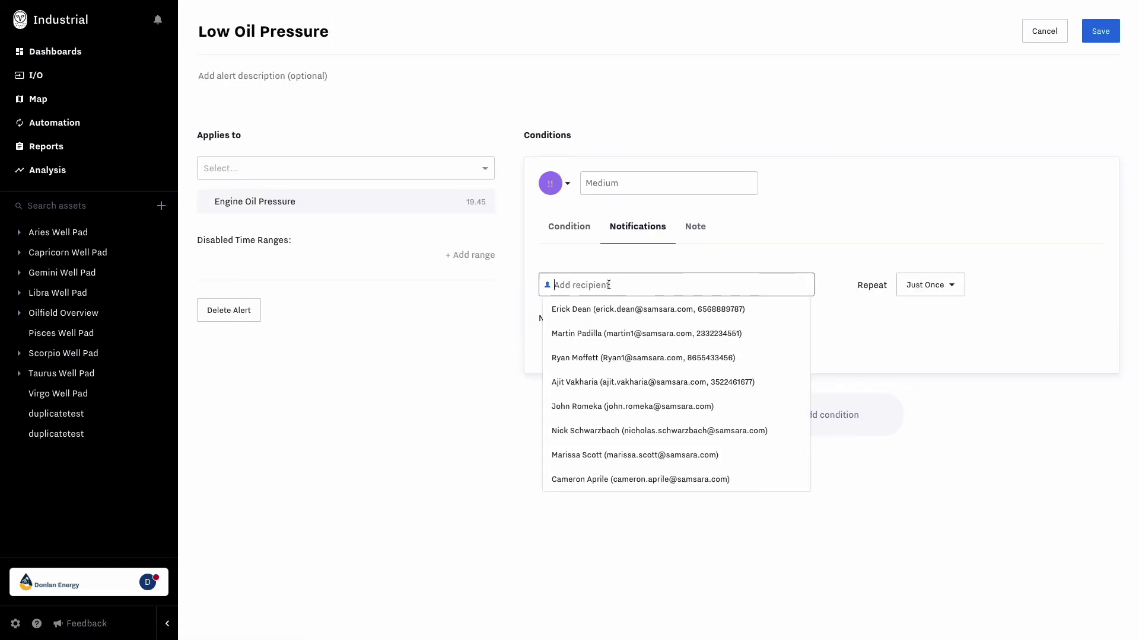
{"action": "type", "text": "Martin"}
{"action": "left_click", "coordinate": [603, 307]}
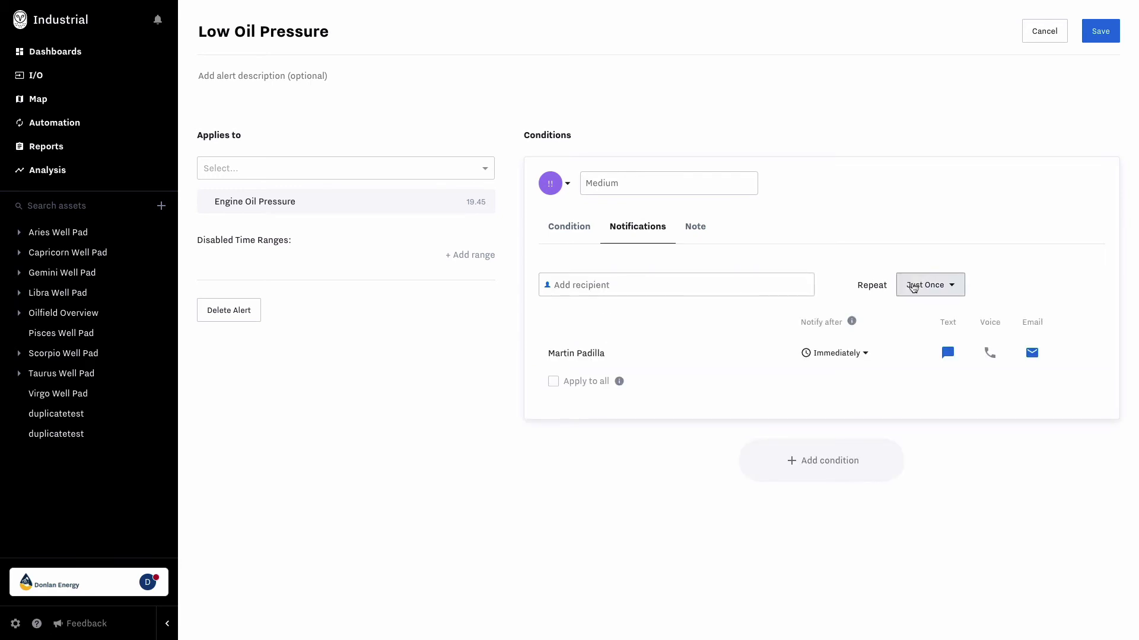
{"action": "left_click", "coordinate": [914, 285]}
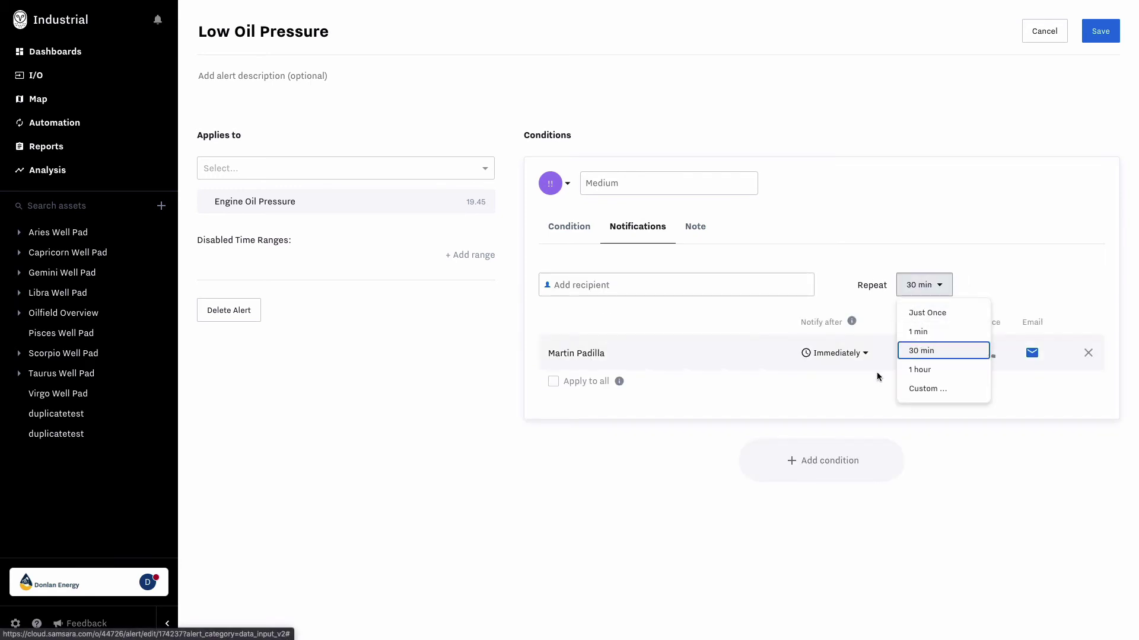
{"action": "left_click", "coordinate": [920, 350]}
{"action": "left_click", "coordinate": [837, 460]}
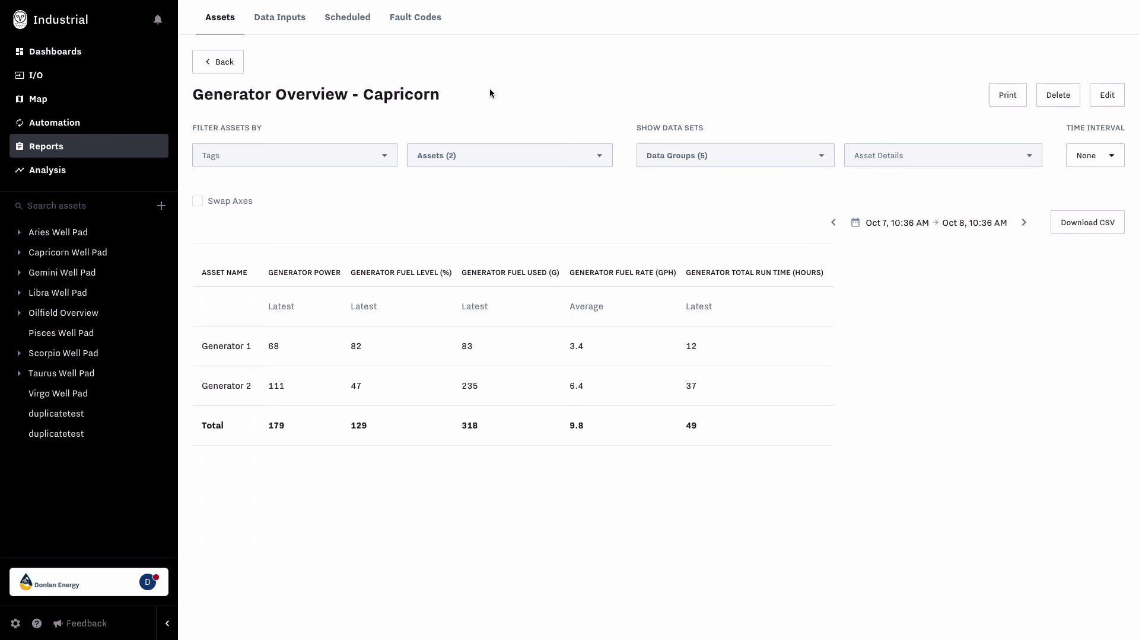
Step: Open the Generator Weekly schedule's edit form from the Scheduled reports list
{"action": "left_click", "coordinate": [339, 20]}
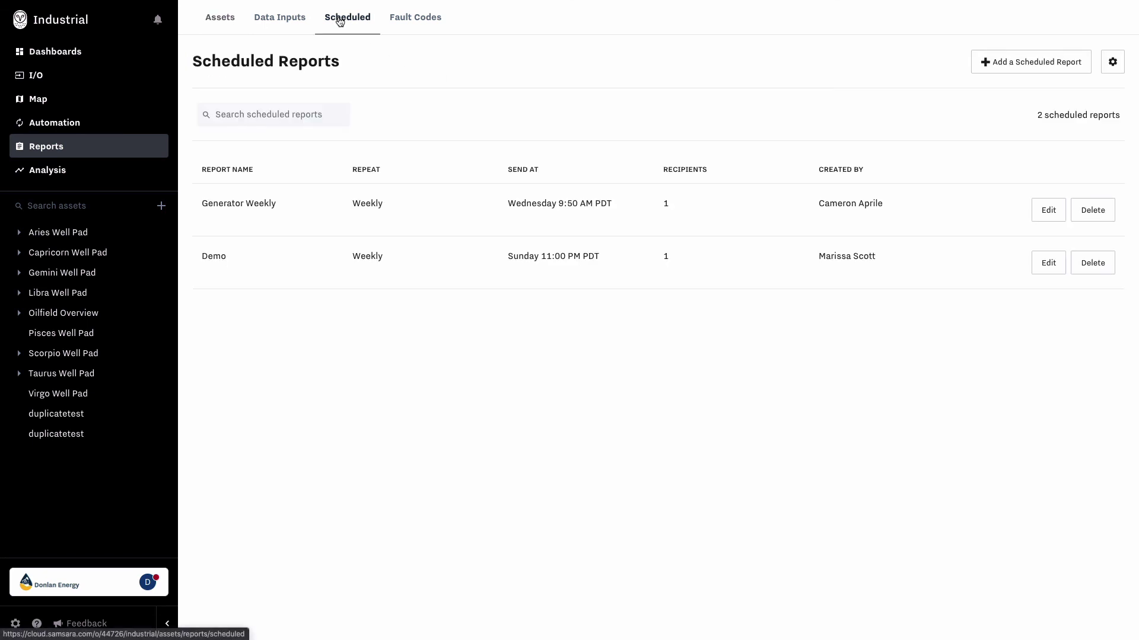
{"action": "left_click", "coordinate": [1055, 207]}
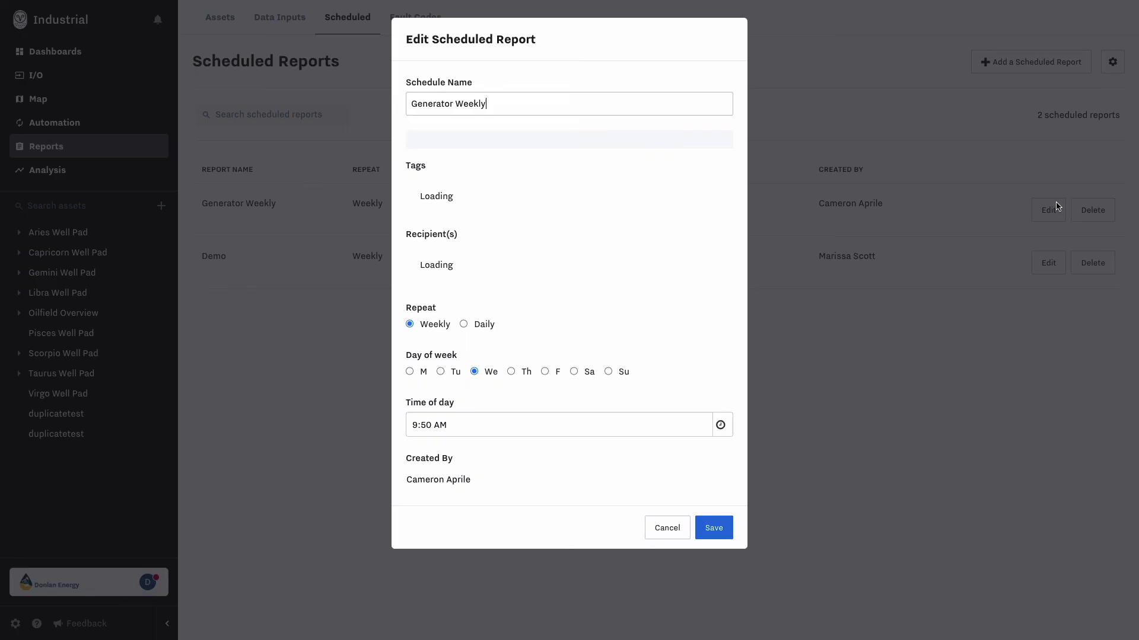